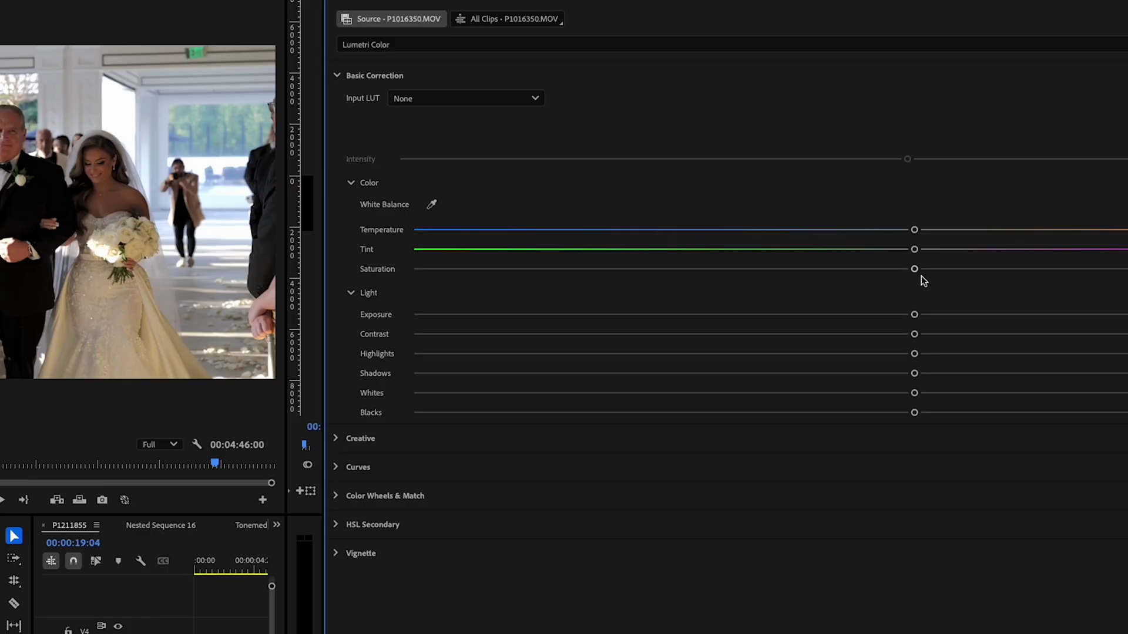
# Return Exposure to neutral, expand Color Wheels & Match, and list the Creative Look presets.
pyautogui.click(886, 315)
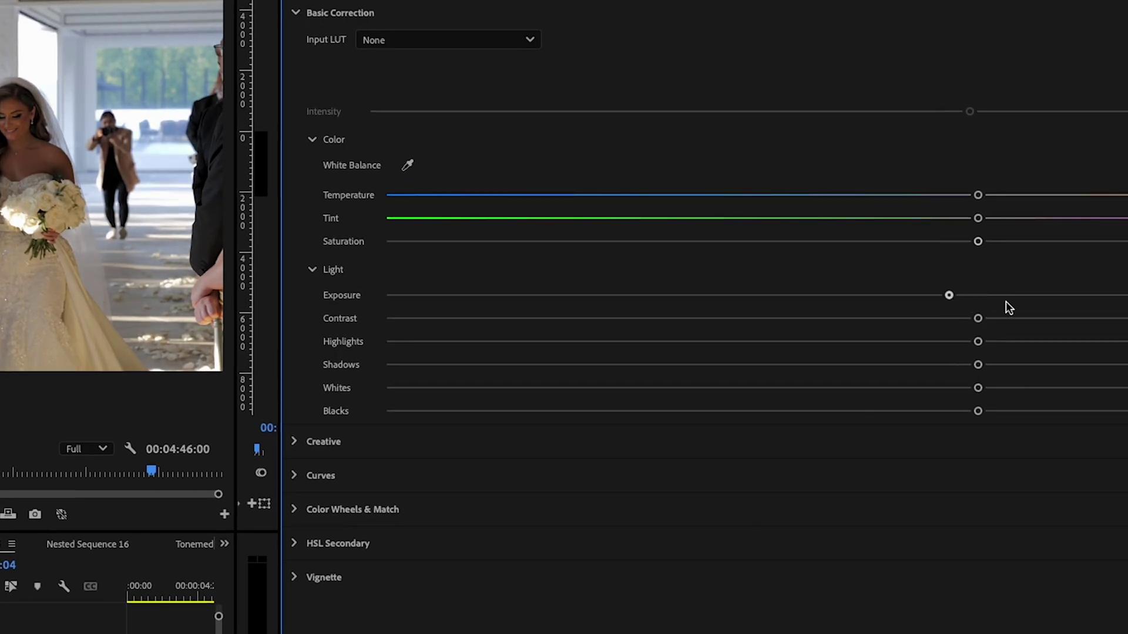
pyautogui.moveTo(1005, 307); pyautogui.dragTo(935, 323)
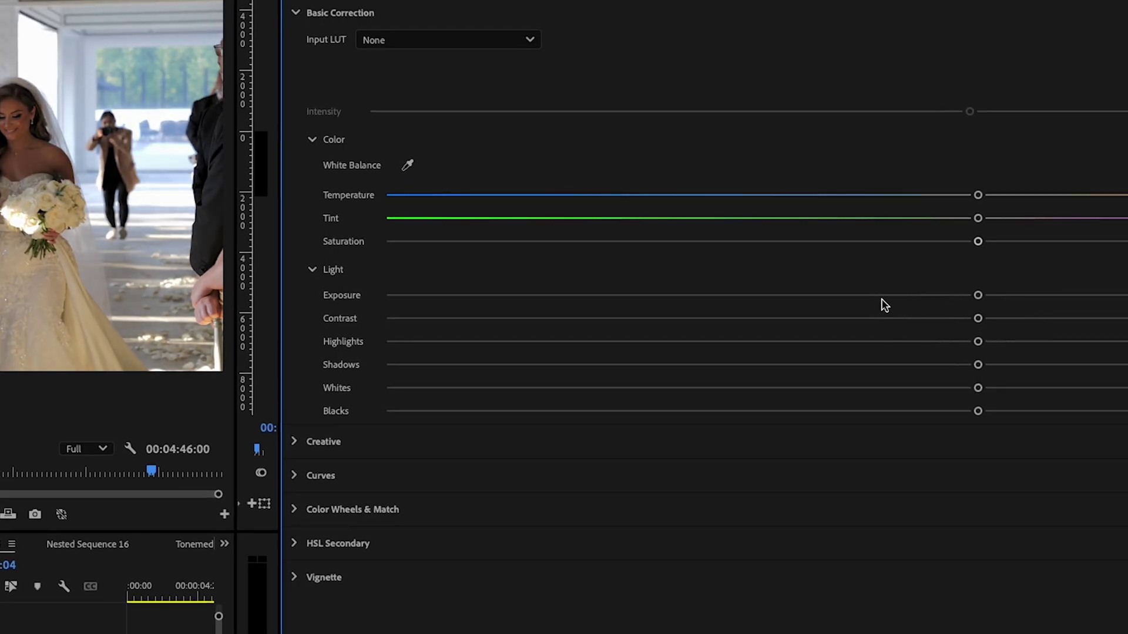
pyautogui.click(317, 509)
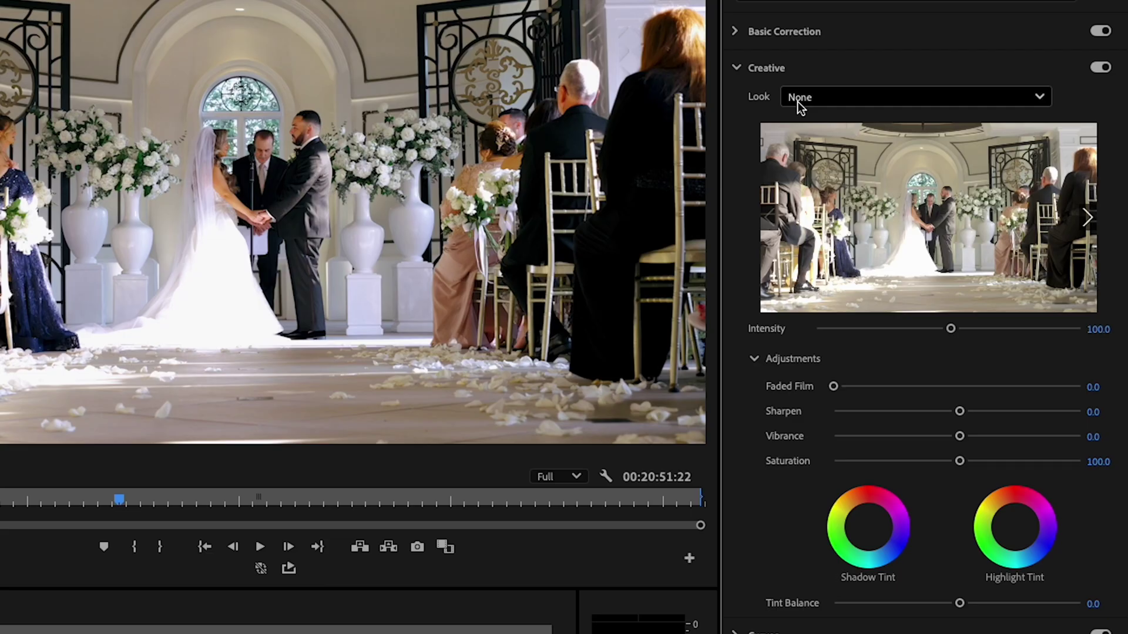
pyautogui.click(798, 100)
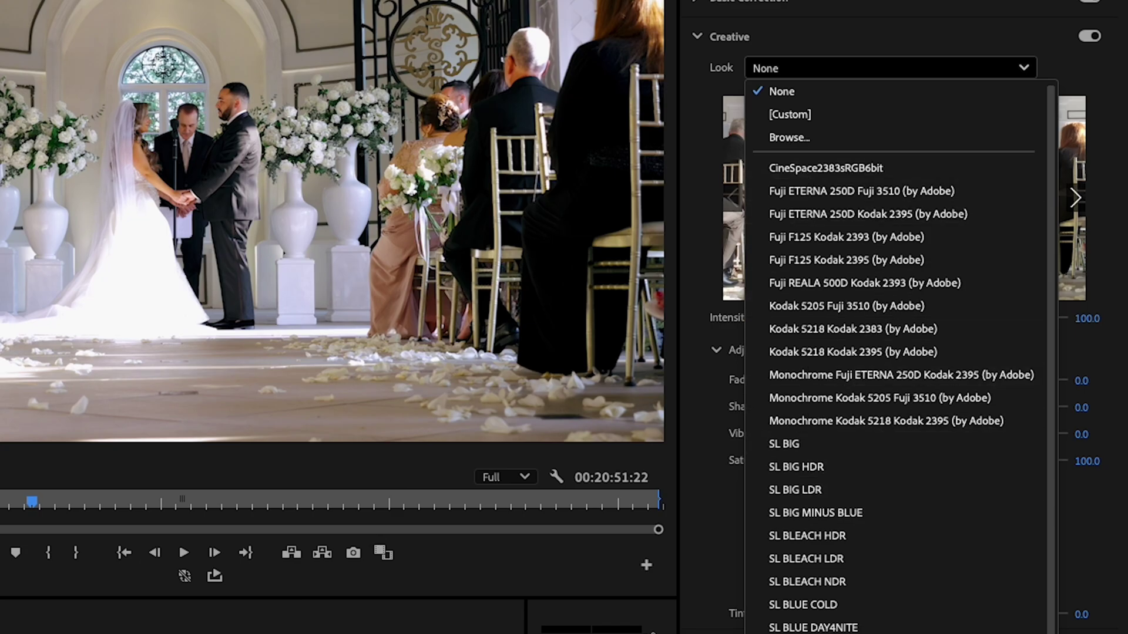
# Dismiss the Look dropdown without applying a preset, keeping None.
pyautogui.press('Escape')
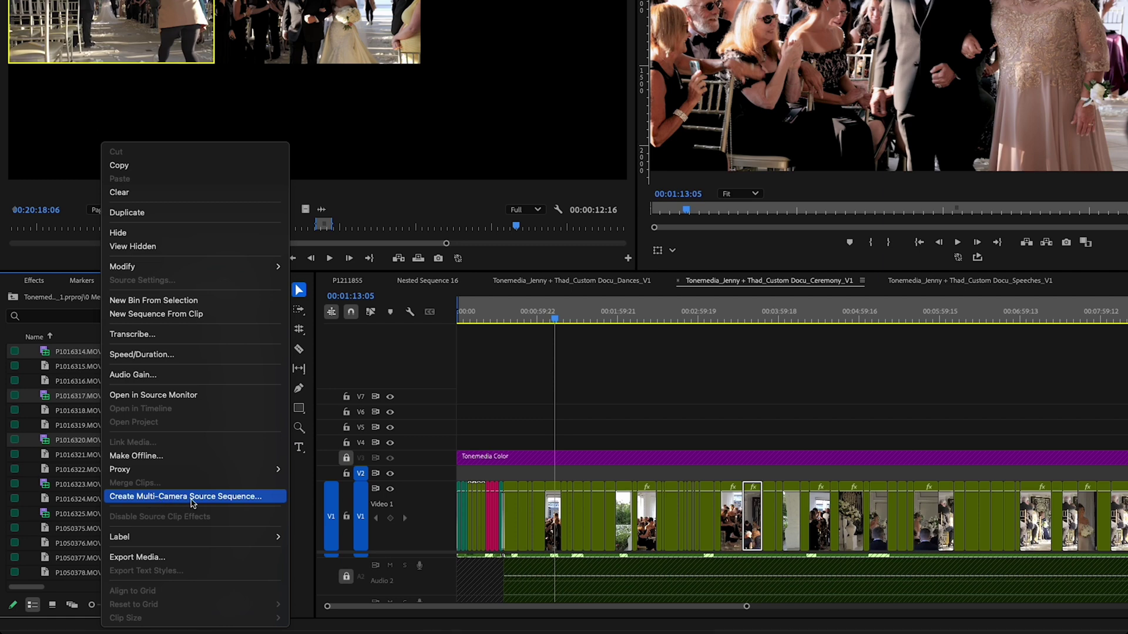
# Create a multi-camera source sequence from the selected camera clips, opening Nested Sequence 16.
pyautogui.click(172, 499)
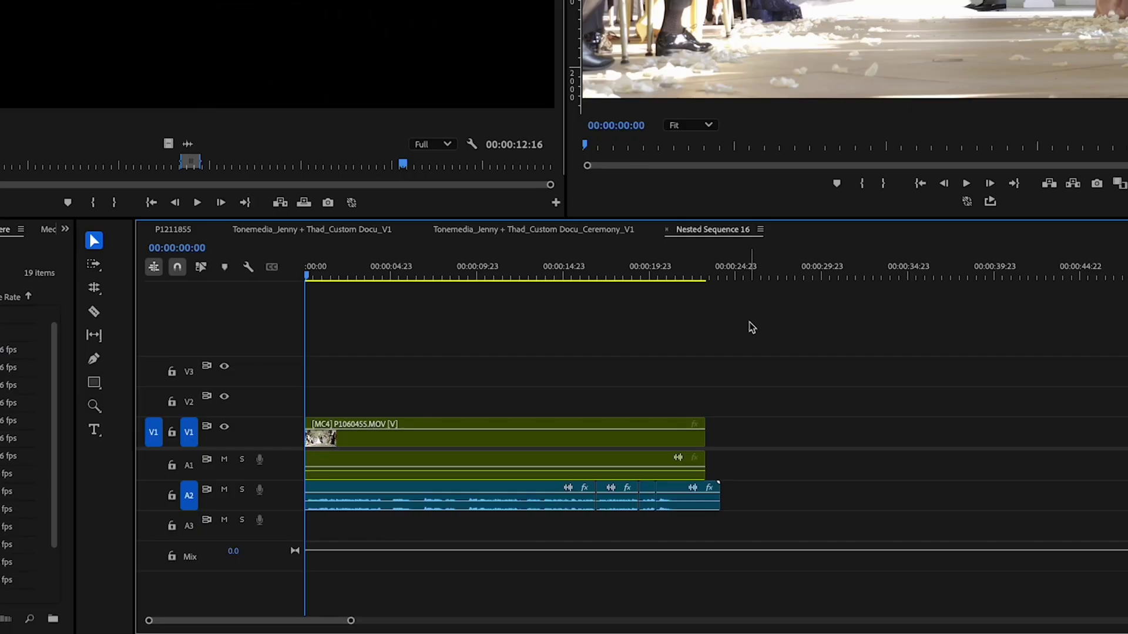
# Select the multicam clip on V1 and cut to camera angles 2 and 3 during playback.
pyautogui.click(398, 432)
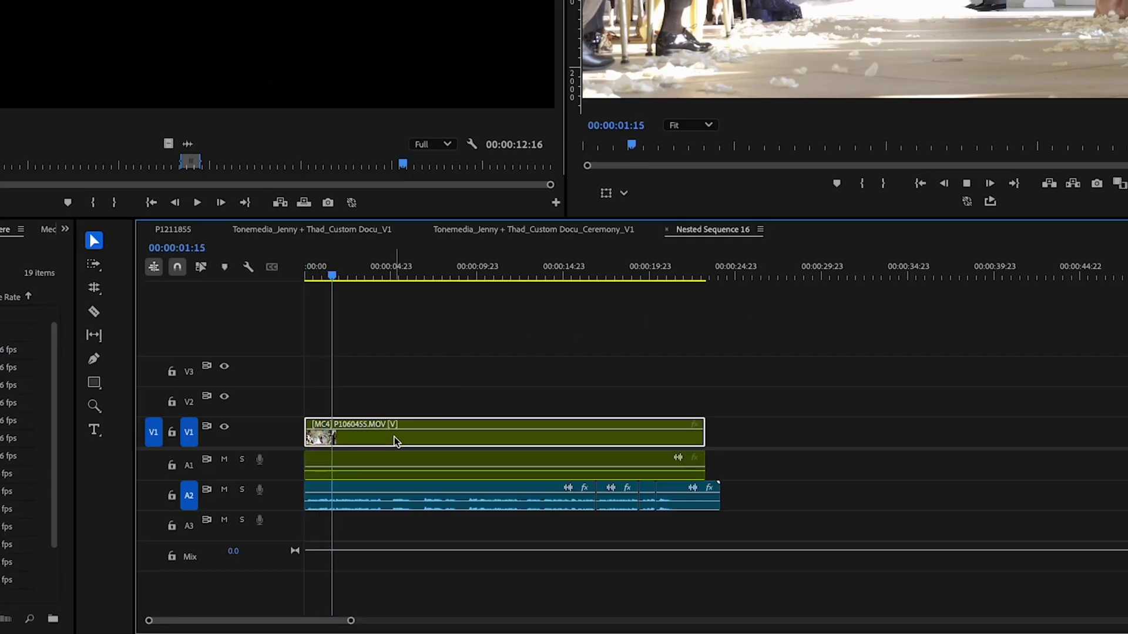
pyautogui.press('2')
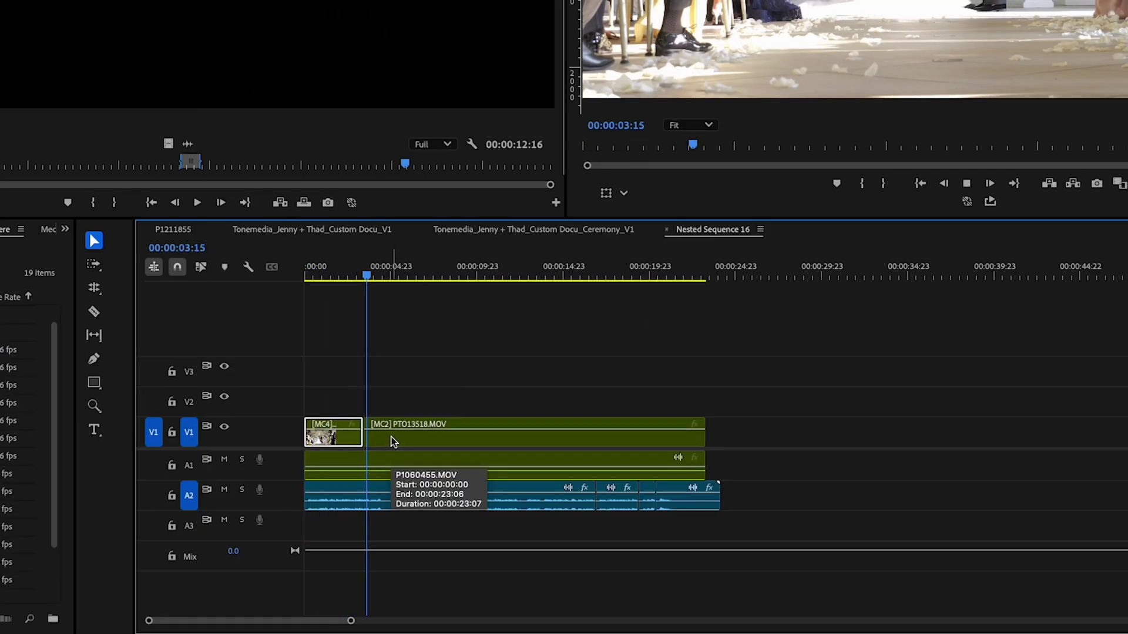
pyautogui.press('3')
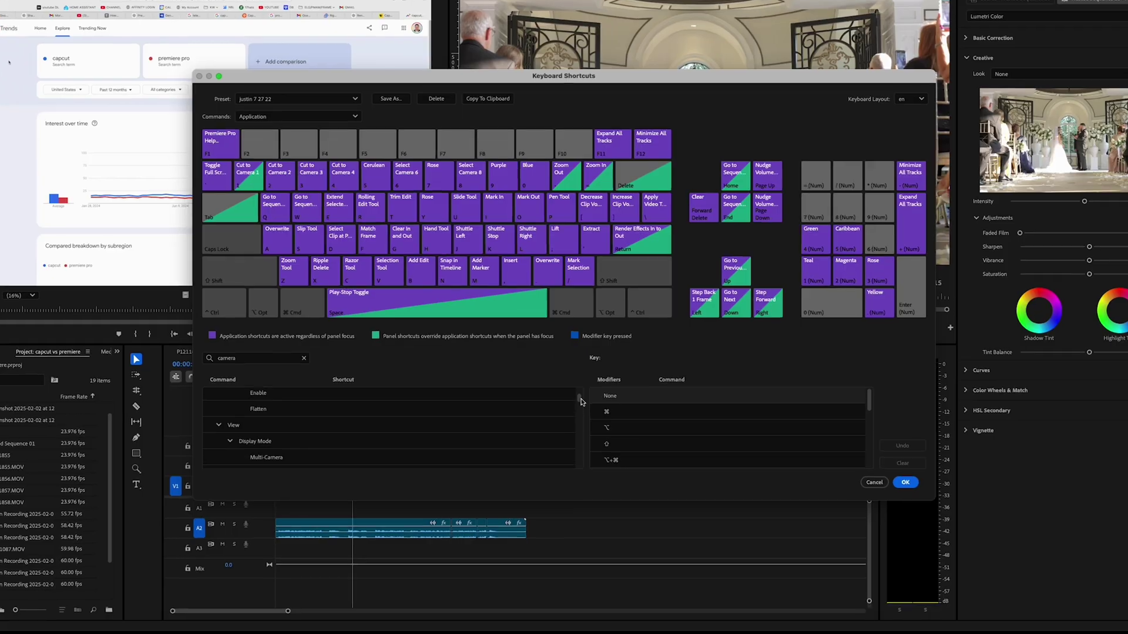
pyautogui.scroll(-3, 578, 429)
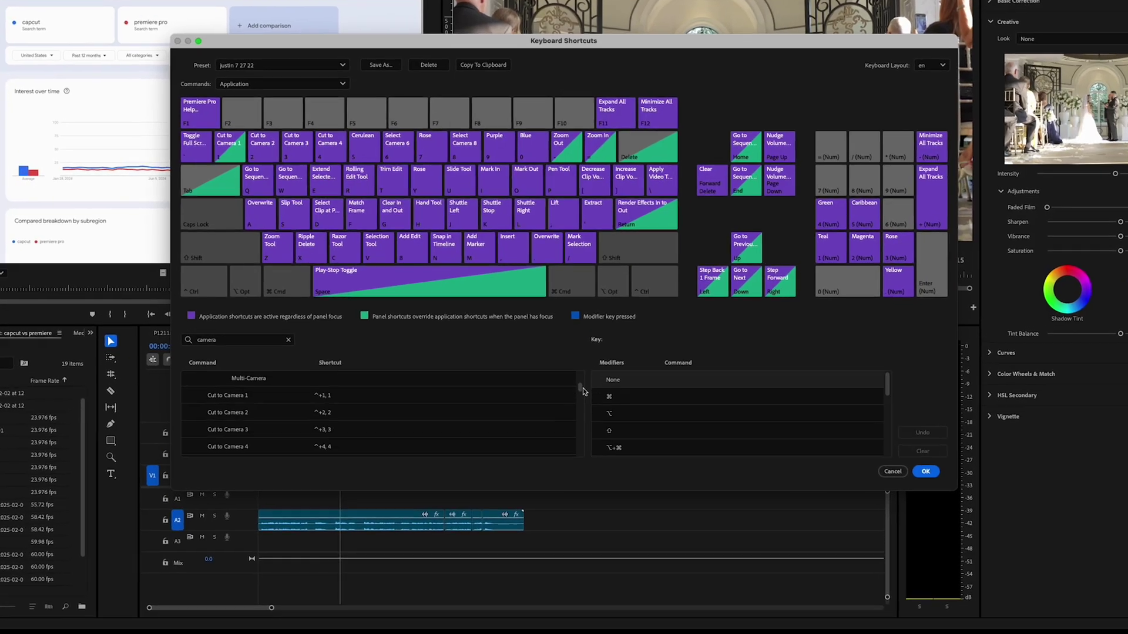
pyautogui.scroll(-1, 583, 380)
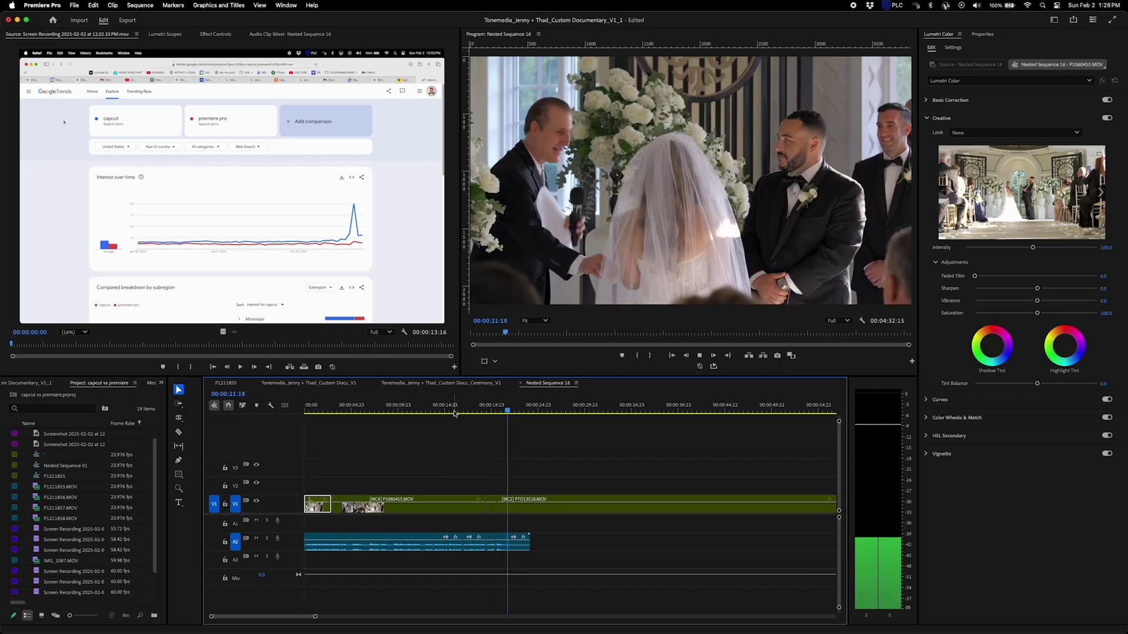
pyautogui.press('3')
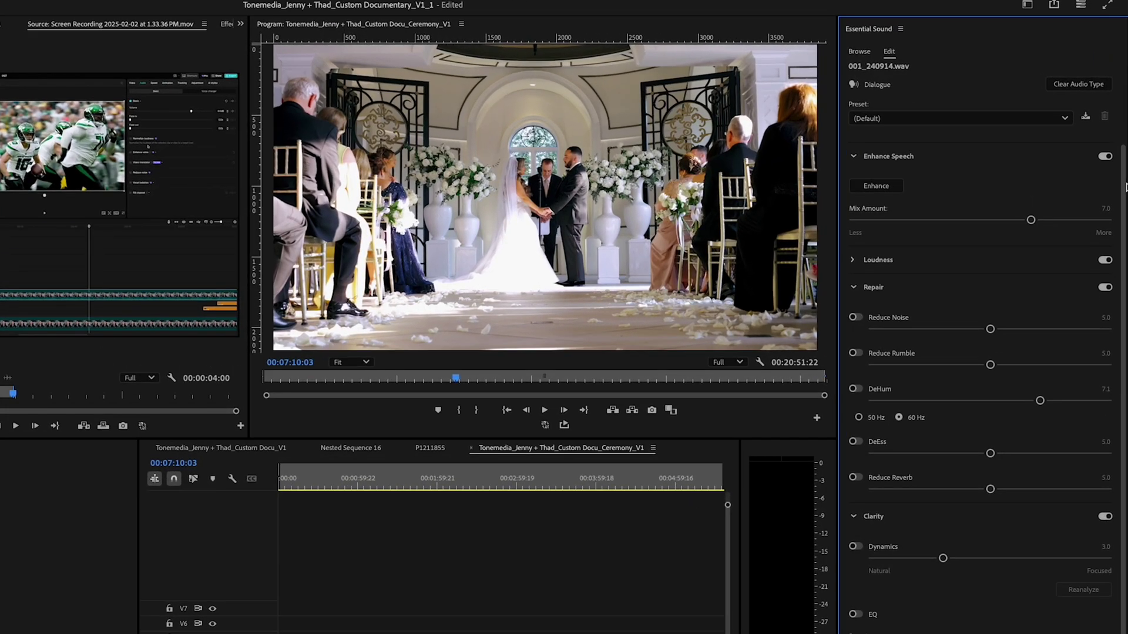
# Review the Repair and Clarity dialogue settings for 001_240914.wav in Essential Sound.
pyautogui.scroll(-2, 1045, 274)
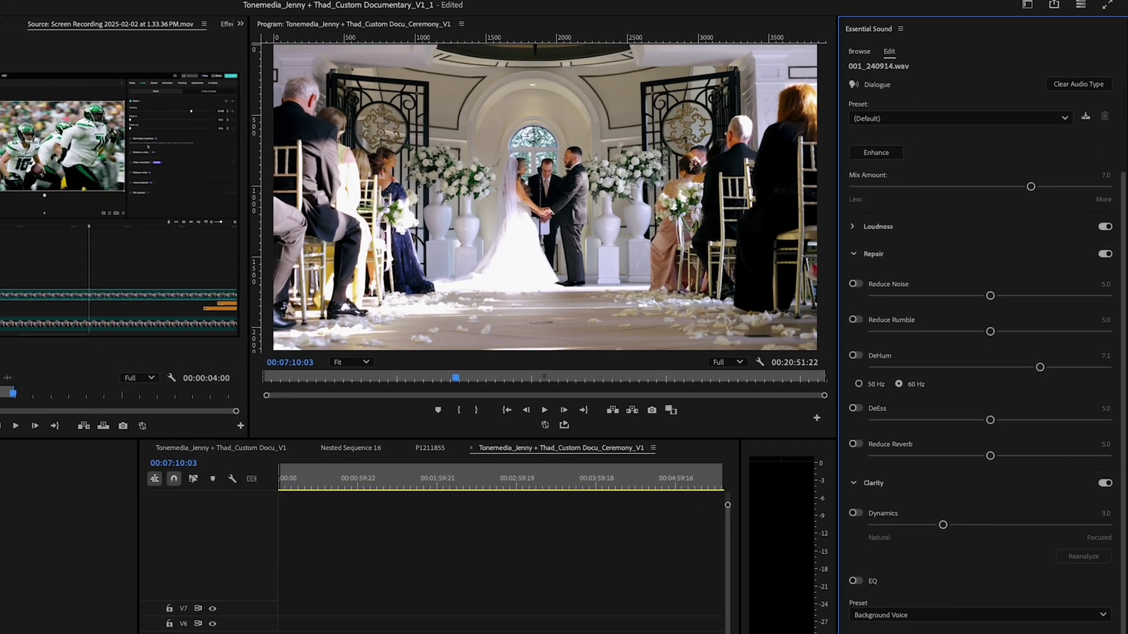
pyautogui.scroll(-2, 987, 387)
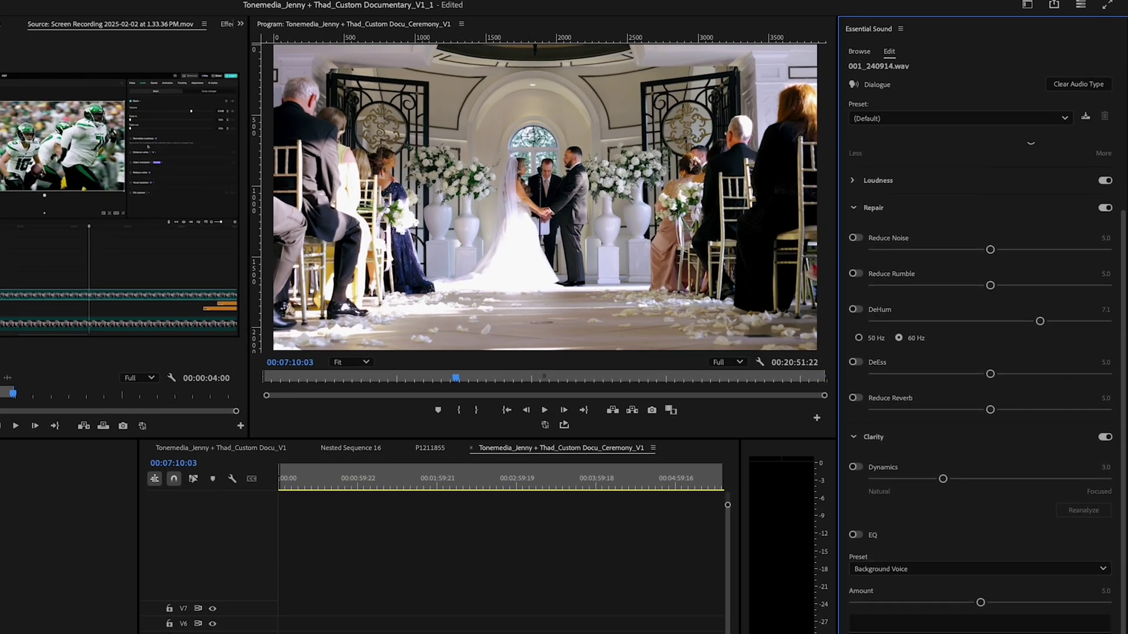
pyautogui.scroll(-2, 987, 382)
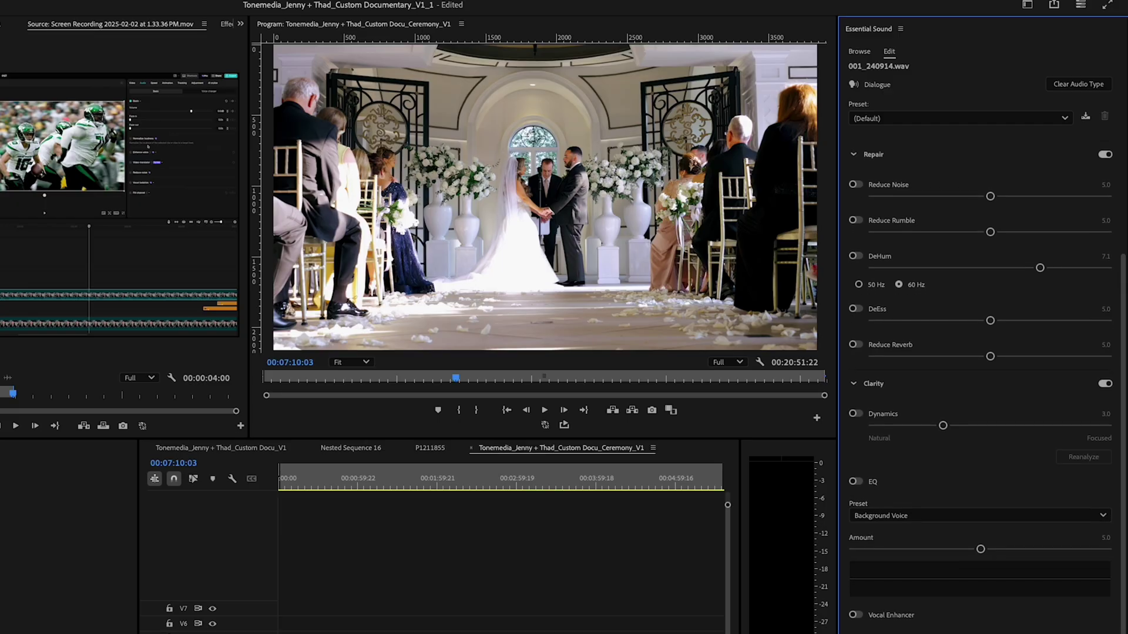
pyautogui.scroll(-1, 986, 382)
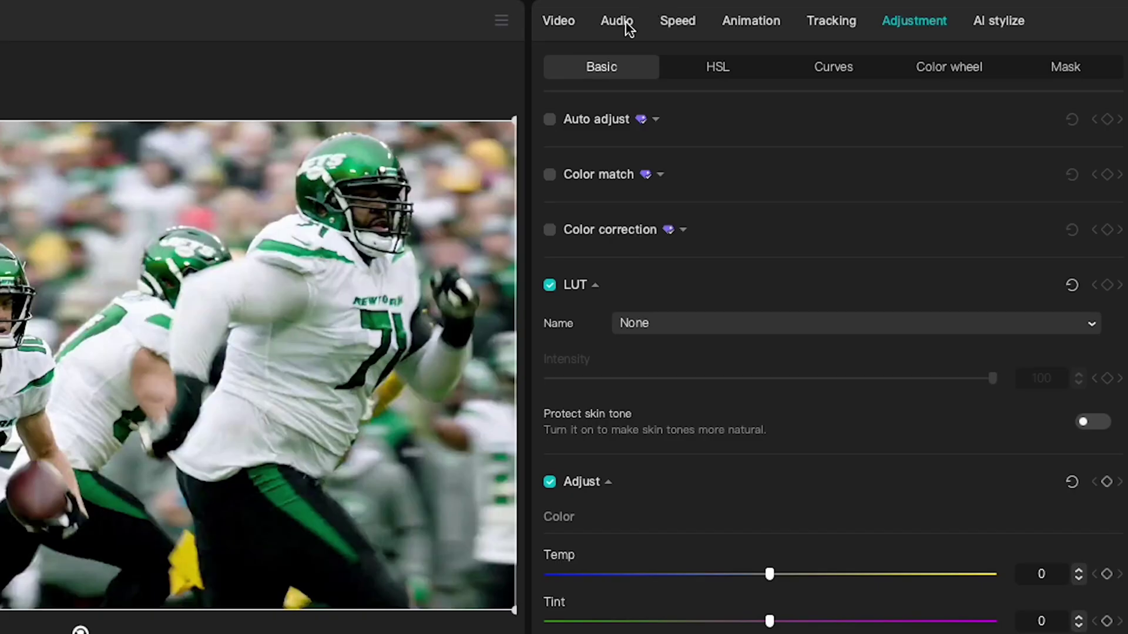
pyautogui.click(616, 21)
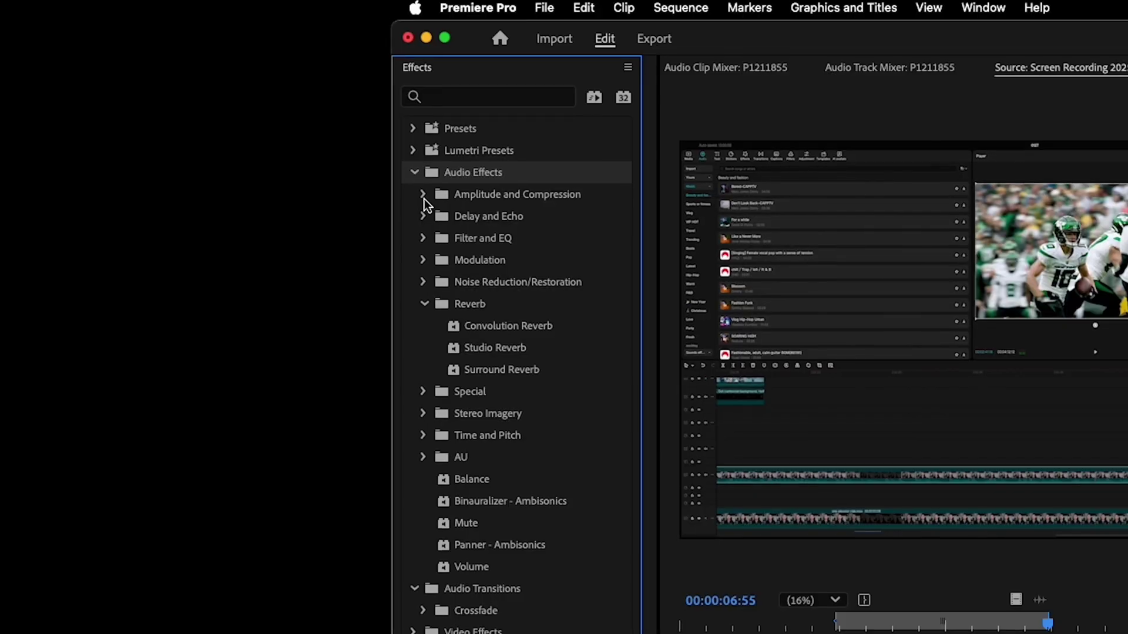
# Expand the Amplitude and Compression and Delay and Echo audio-effect folders.
pyautogui.click(421, 196)
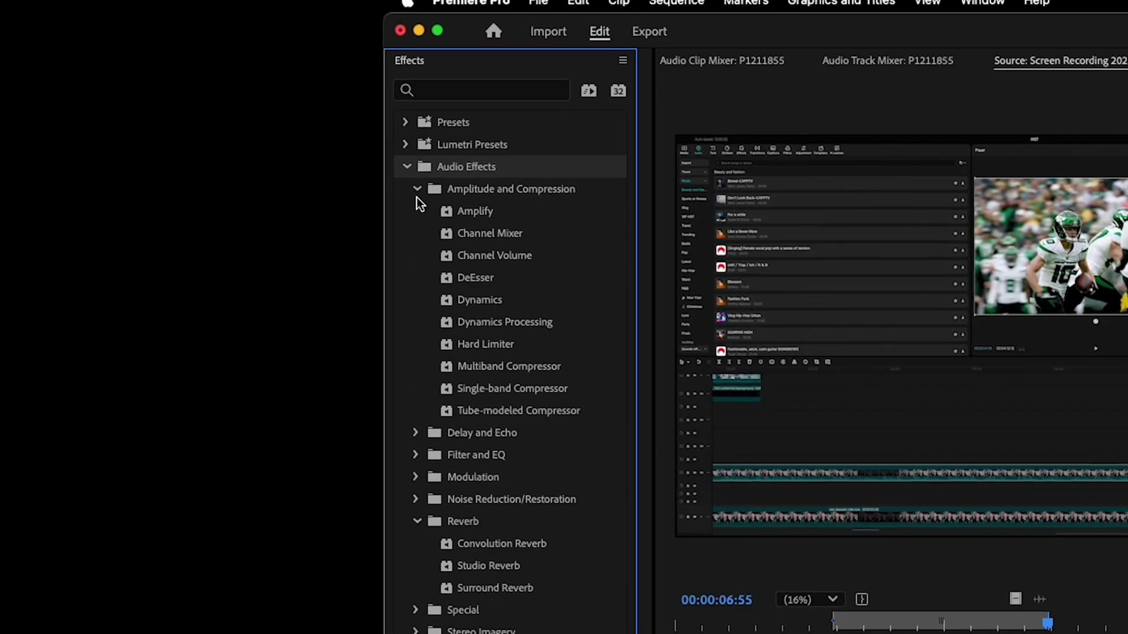
pyautogui.click(392, 427)
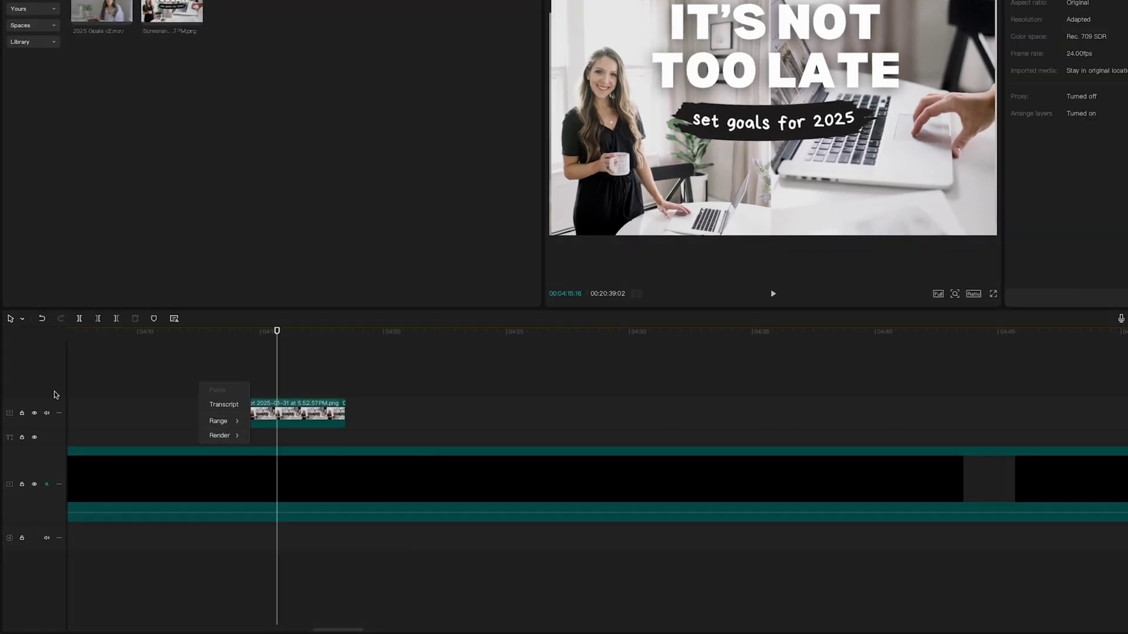
# Dismiss CapCut's clip menu, show its track options, and preview footage further along.
pyautogui.click(123, 410)
pyautogui.rightClick(29, 405)
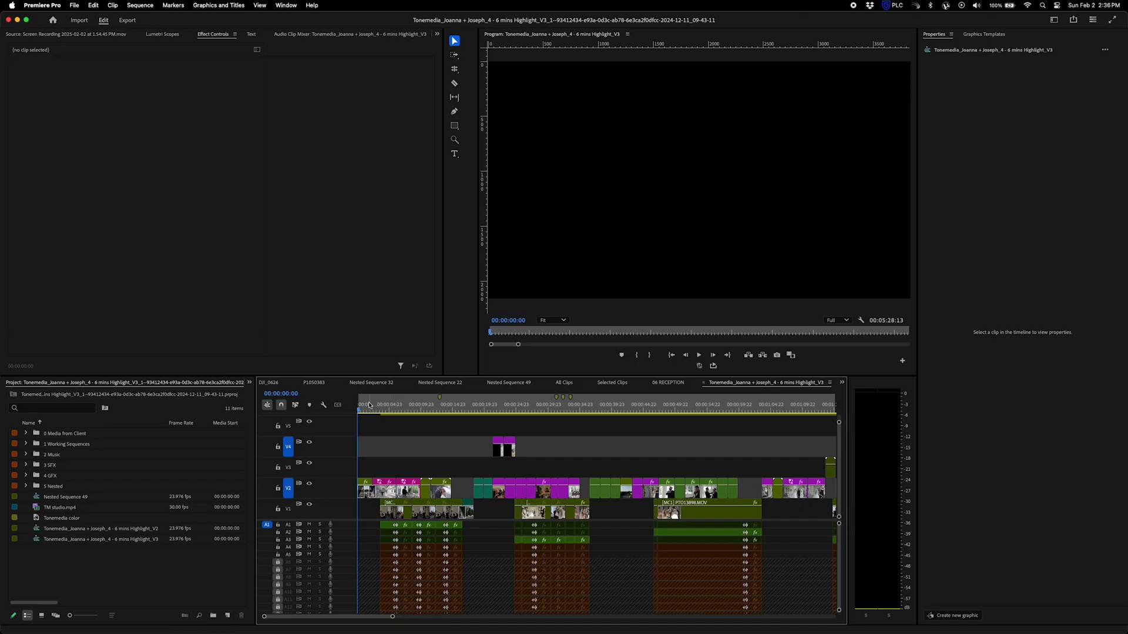
pyautogui.moveTo(369, 405); pyautogui.dragTo(427, 418)
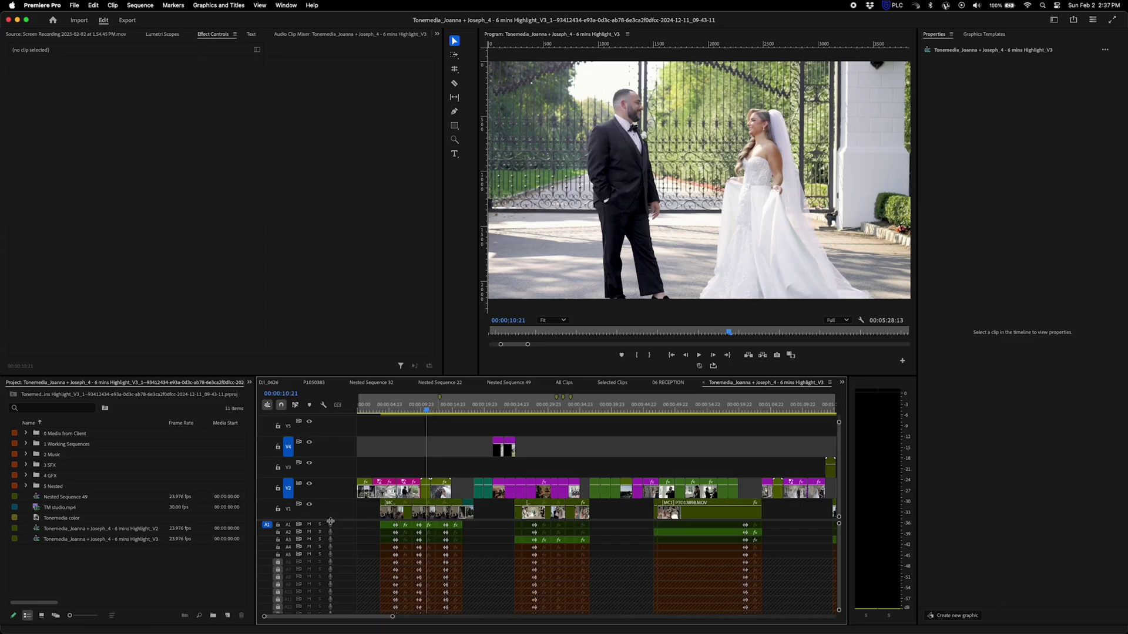
# Fit the highlight sequence, maximize the Timeline panel, and zoom into the first few minutes.
pyautogui.scroll(-3, 336, 483)
pyautogui.scroll(-5, 381, 568)
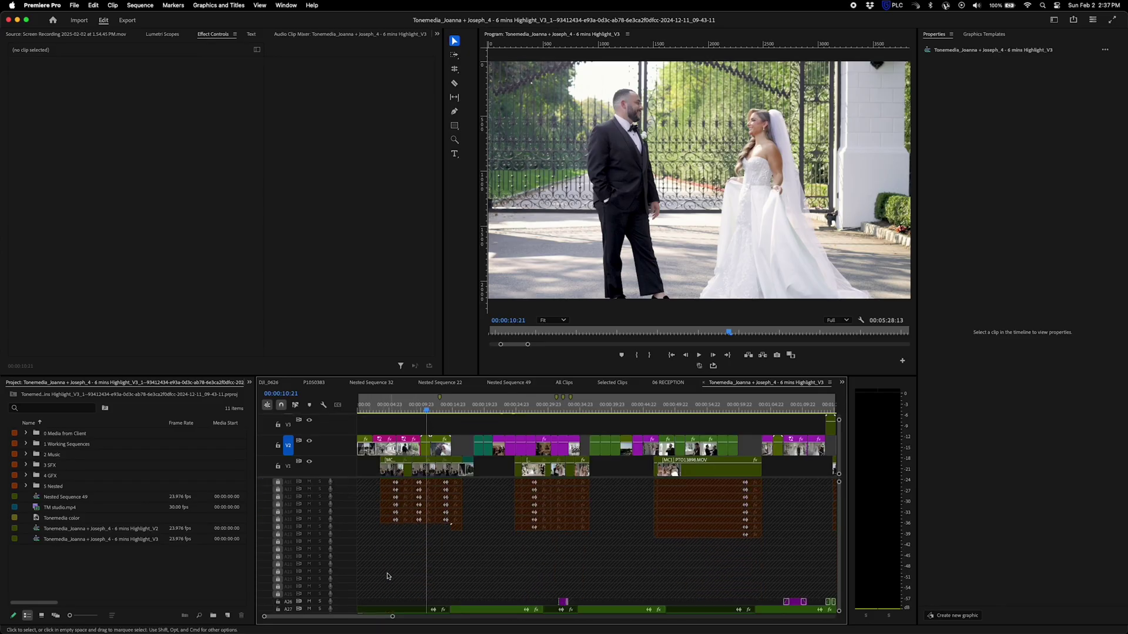
pyautogui.press('\\')
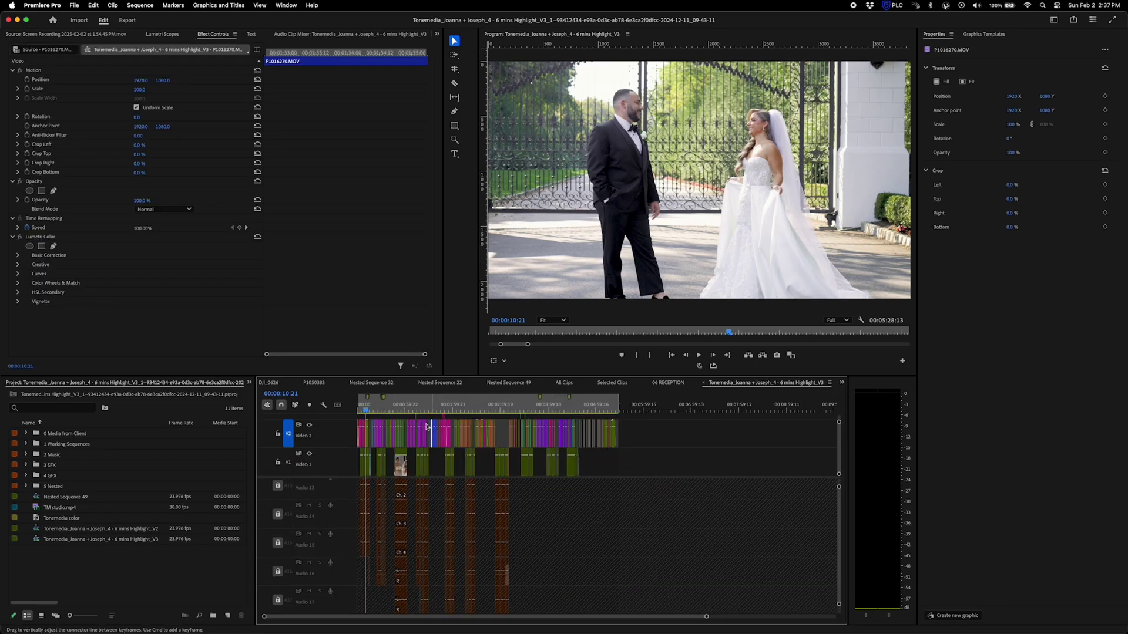
pyautogui.press('`')
pyautogui.press('=')
pyautogui.press('=')
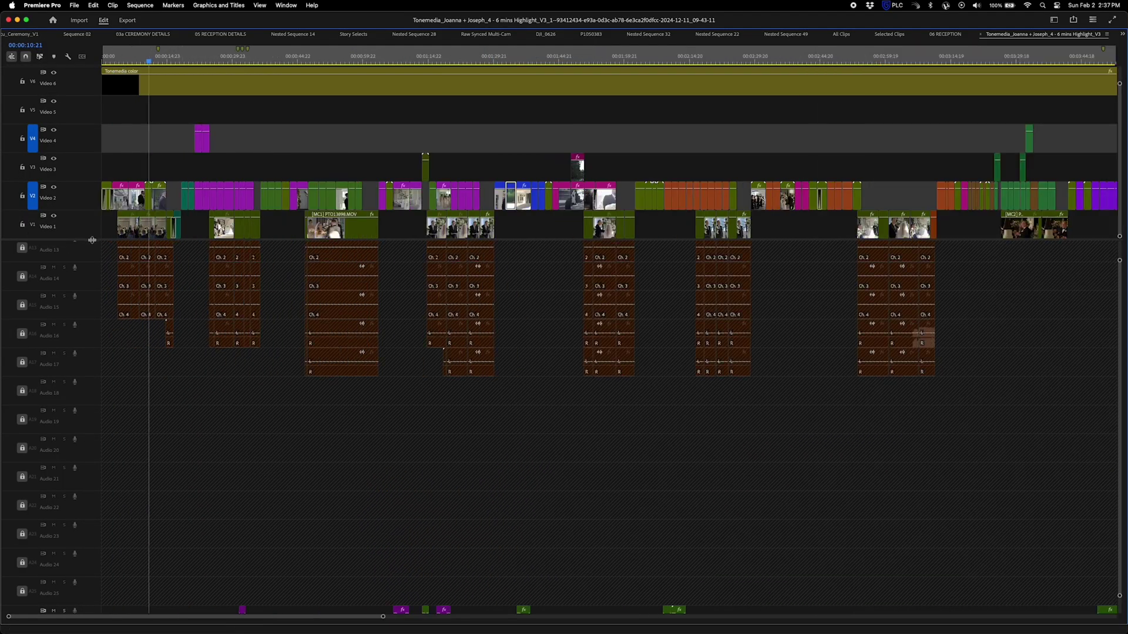
# Enlarge the video tracks to reveal Video 7 and show the clips' Label colours, Forest assigned.
pyautogui.moveTo(93, 240); pyautogui.dragTo(106, 316)
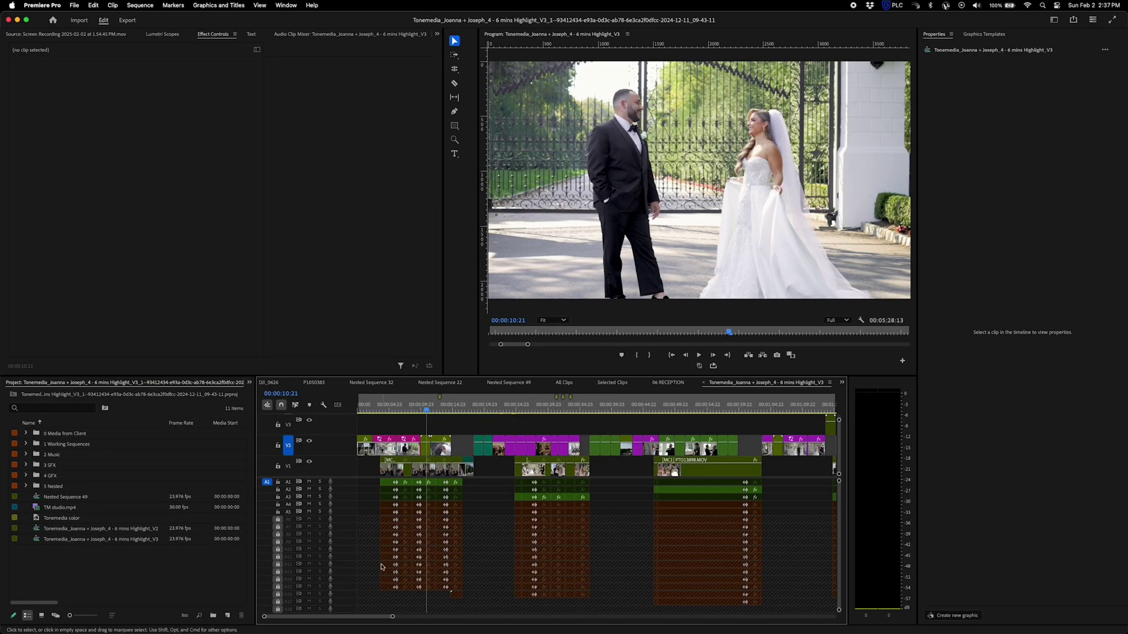
pyautogui.scroll(-8, 382, 570)
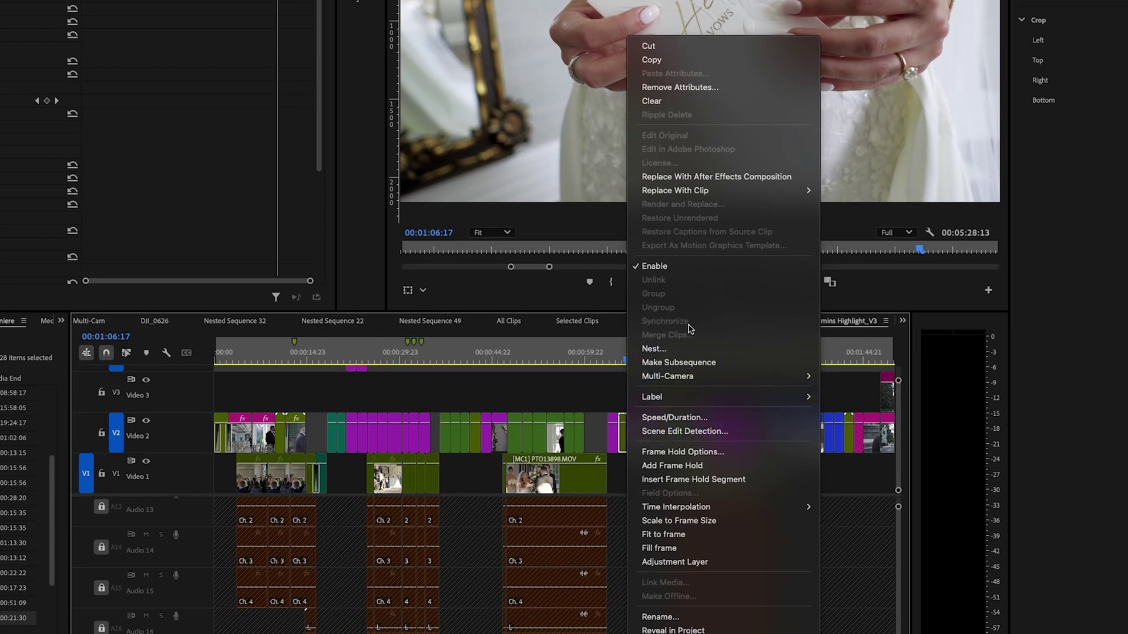
pyautogui.moveTo(697, 396)
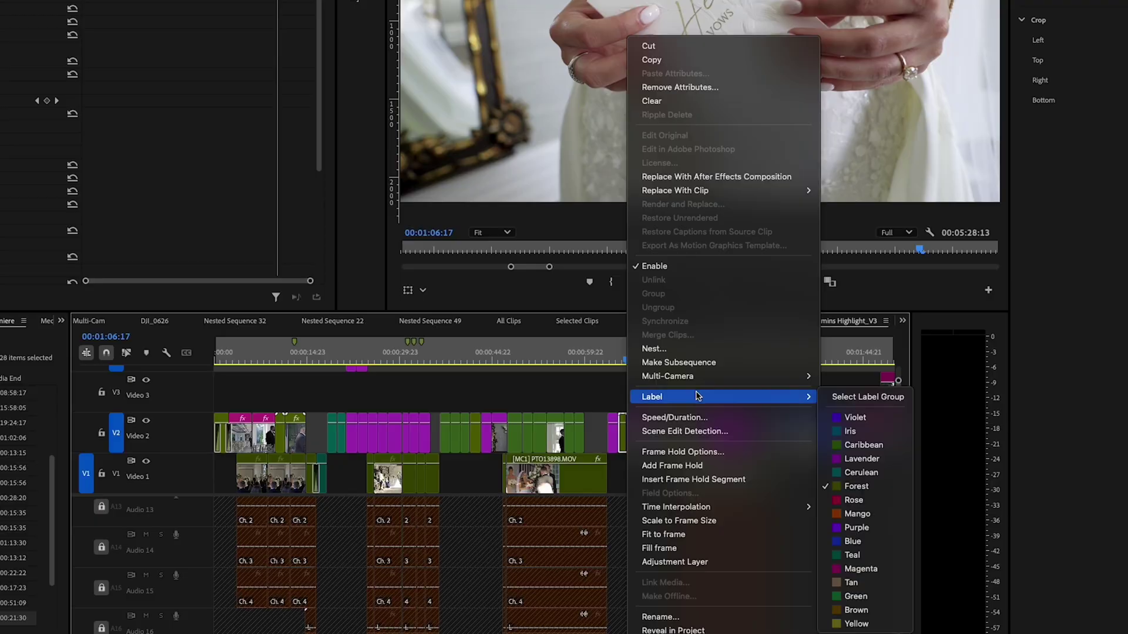